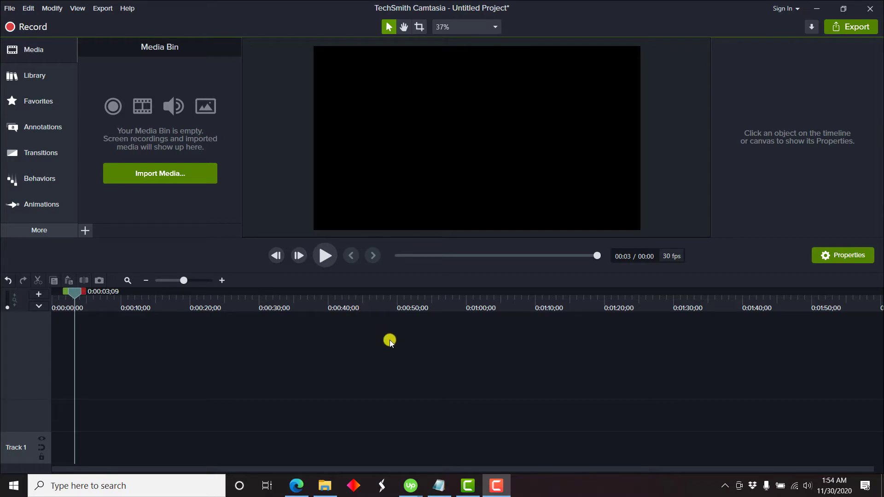
Step: Import MVI_5932 from File Explorer into the Media Bin and place it at the start of Track 1
left_click(322, 484)
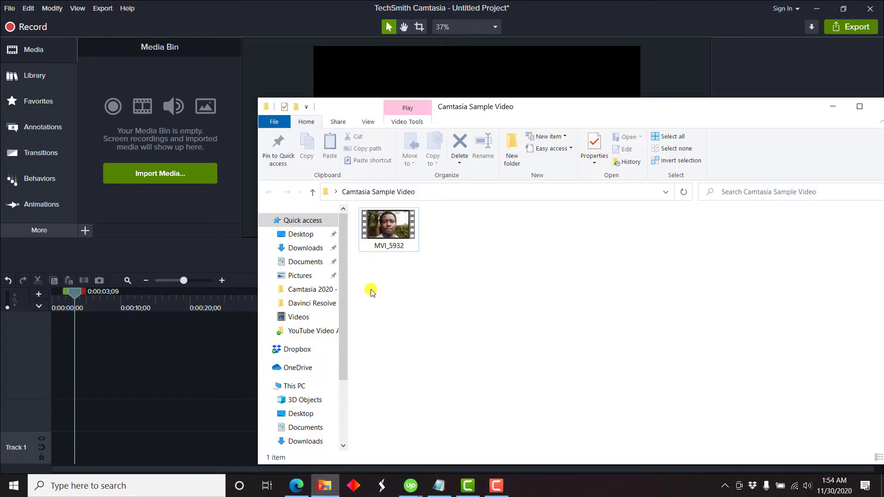
left_click_drag(389, 228, 164, 146)
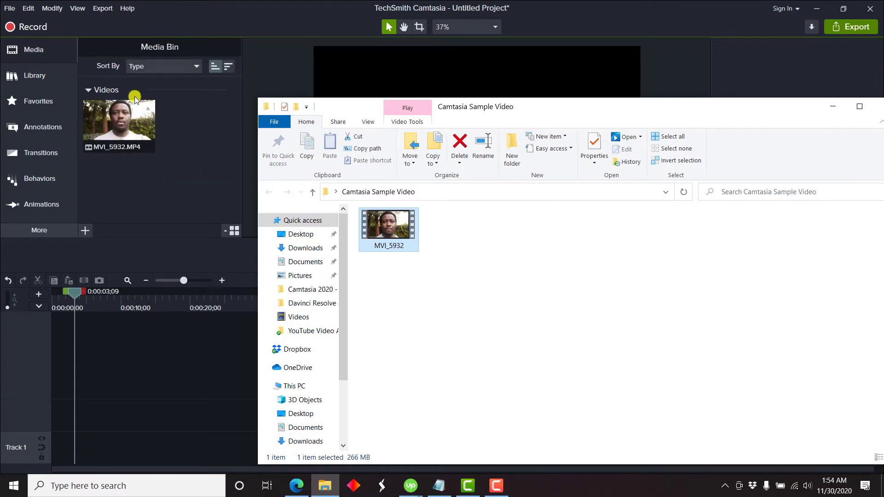
left_click_drag(134, 101, 41, 465)
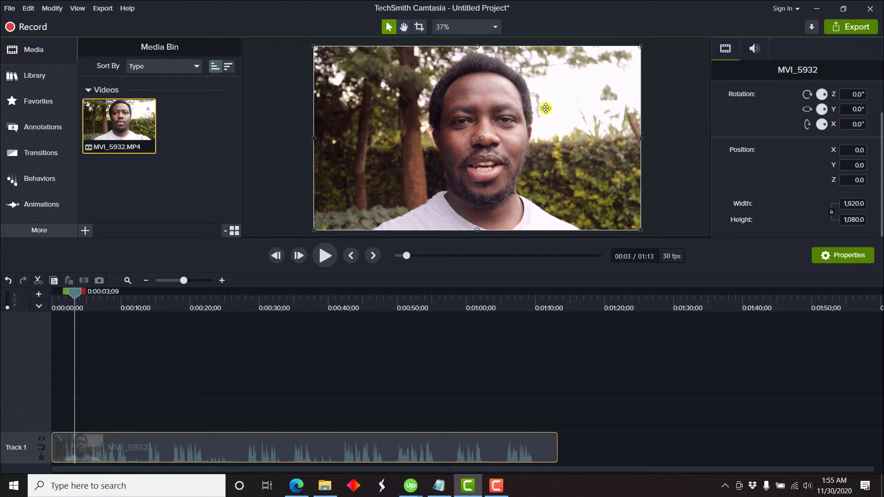
left_click(662, 105)
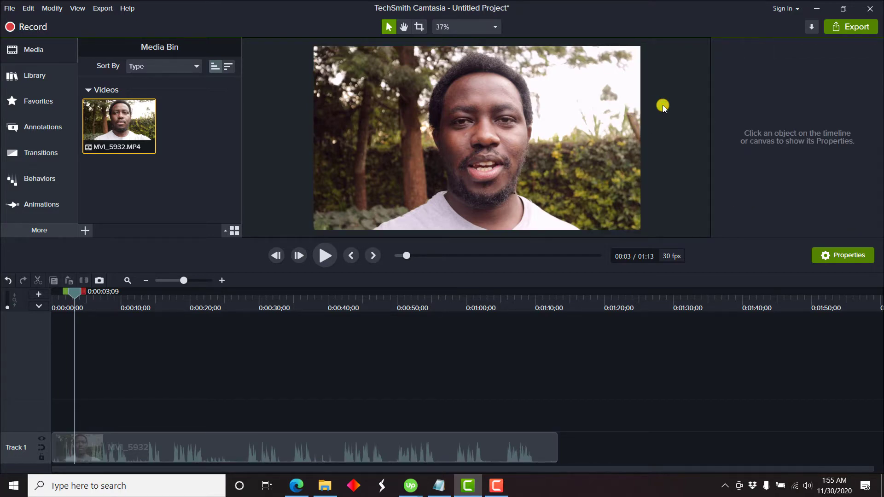
left_click(335, 449)
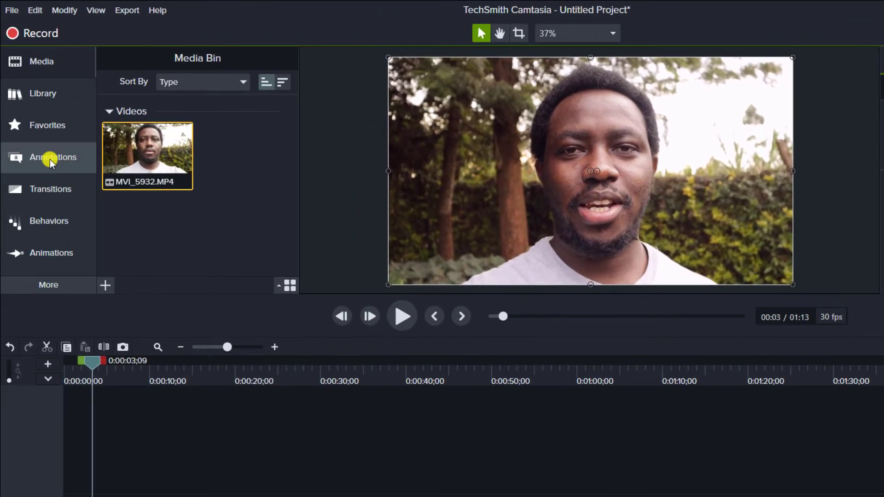
Step: Add the plain ABC text callout on Track 2, stretched across the full 1:13 video clip
left_click(50, 159)
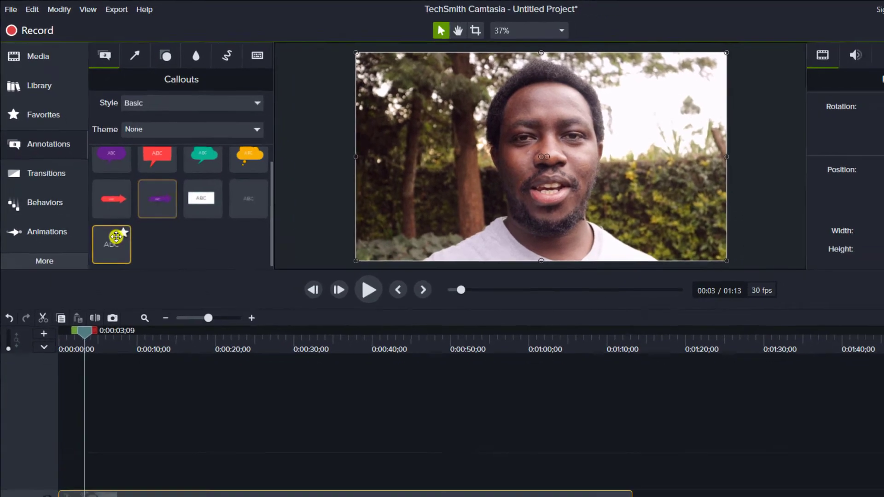
left_click_drag(121, 266, 56, 496)
left_click_drag(45, 417, 558, 419)
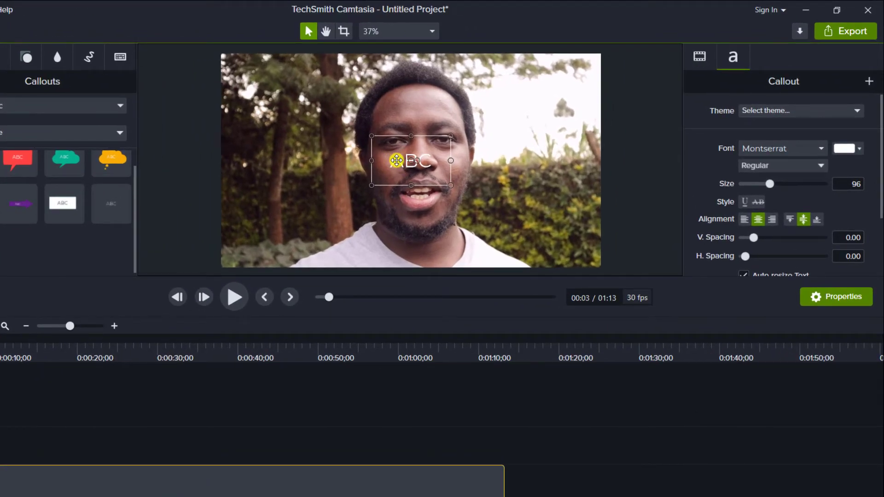
Step: Replace the callout's ABC text with INTRO
double_click(397, 160)
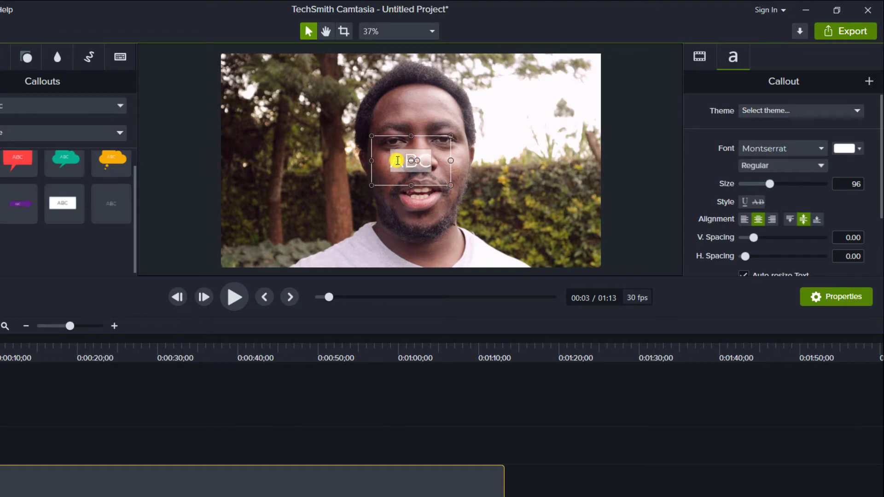
type("INTRO")
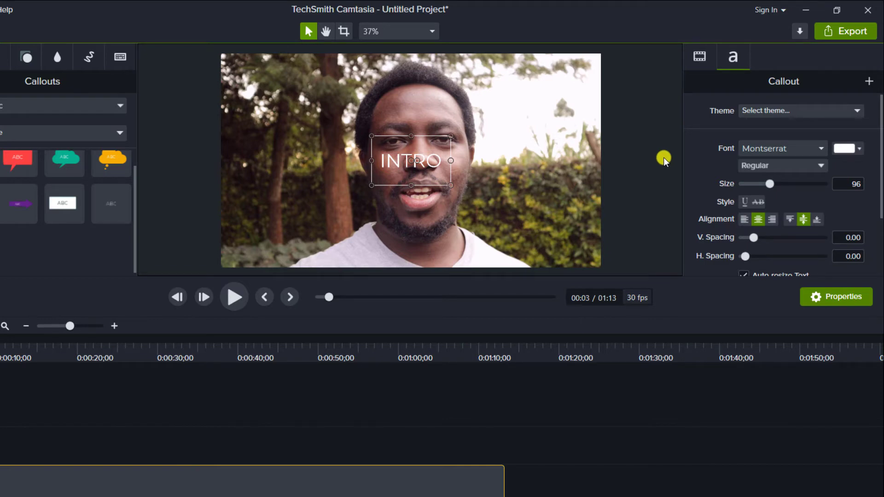
left_click(820, 147)
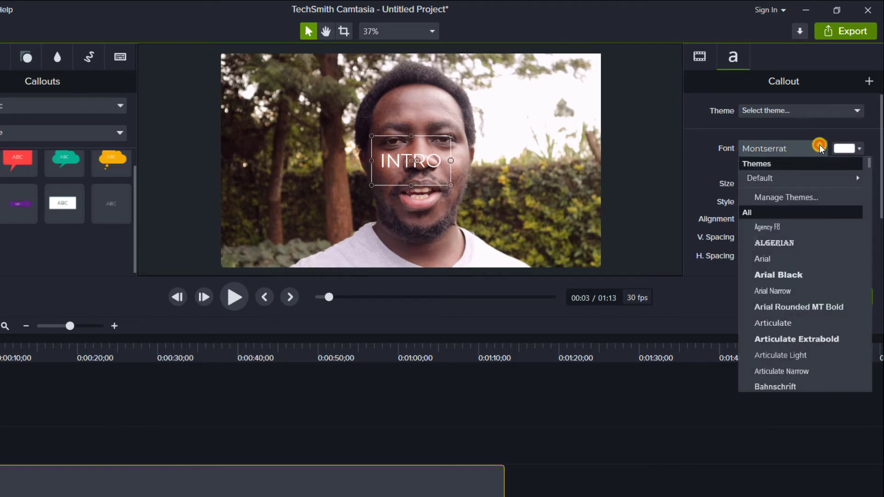
key("Escape")
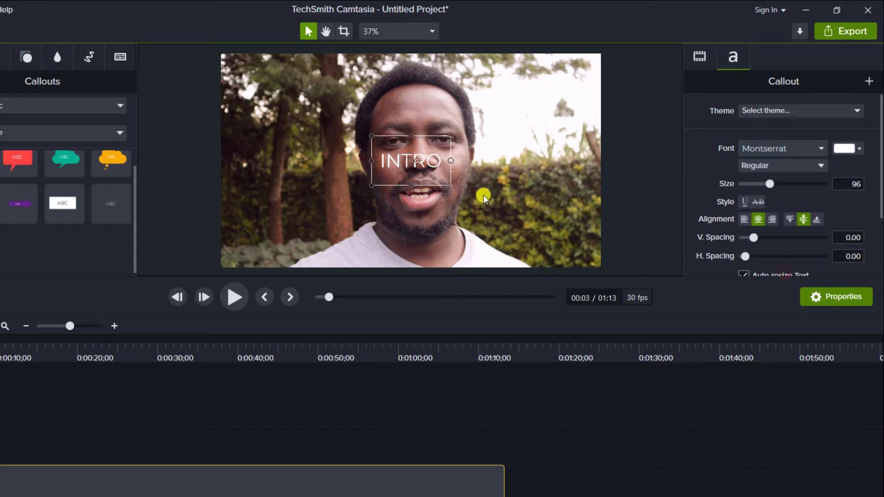
Step: Style the INTRO text as Arial Black, Bold, at size 500
double_click(413, 164)
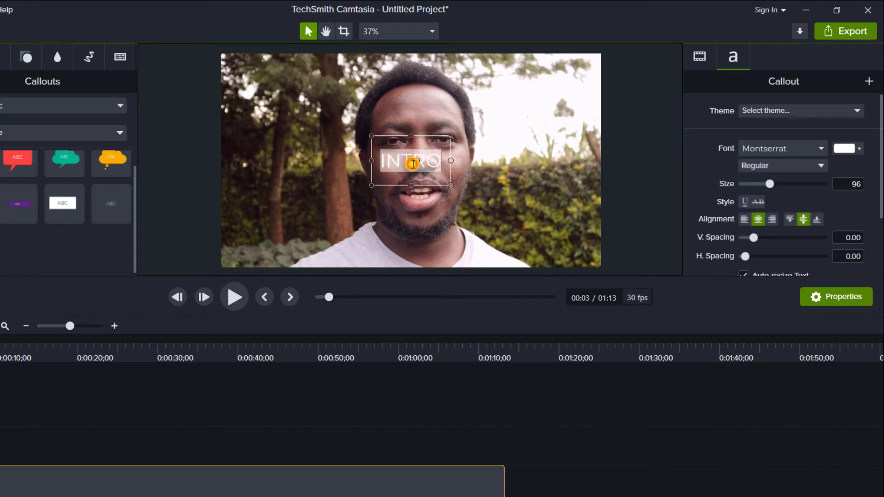
left_click(821, 146)
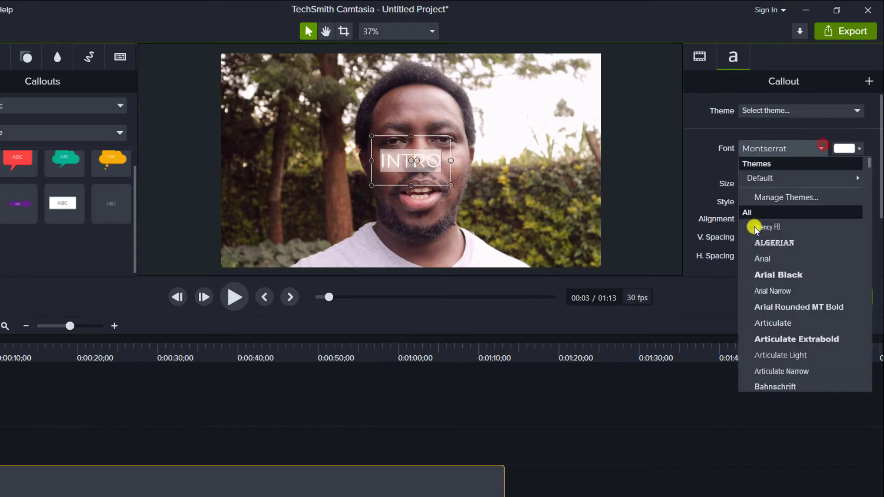
left_click(776, 276)
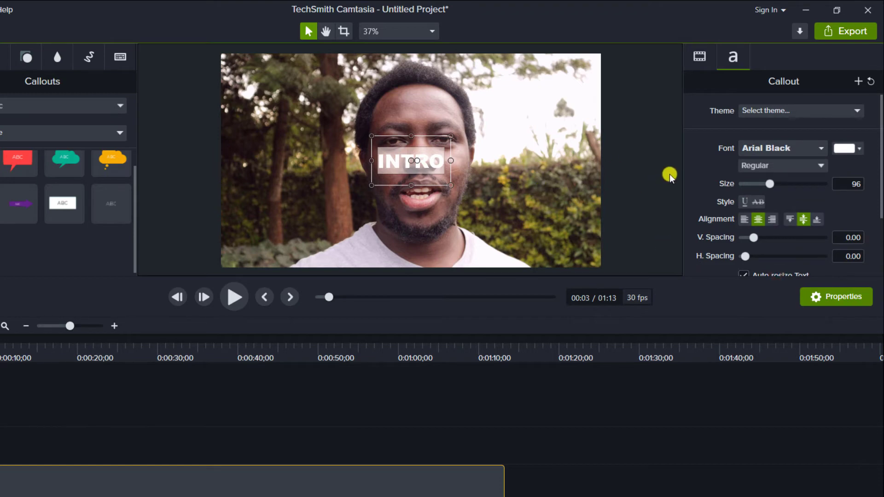
left_click(771, 187)
left_click_drag(772, 189, 848, 183)
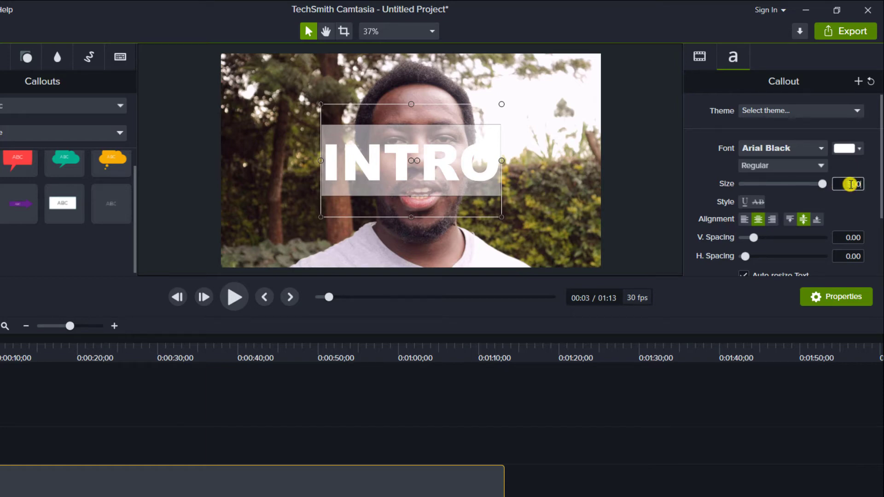
key("Return")
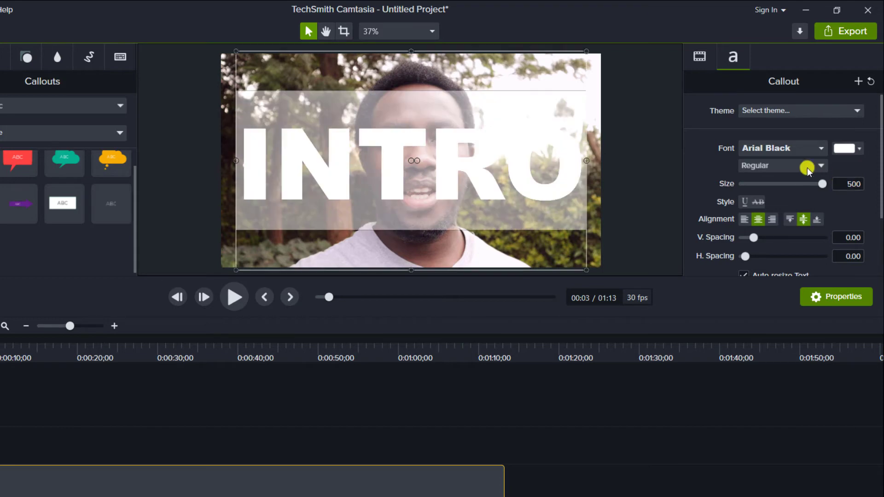
left_click(822, 167)
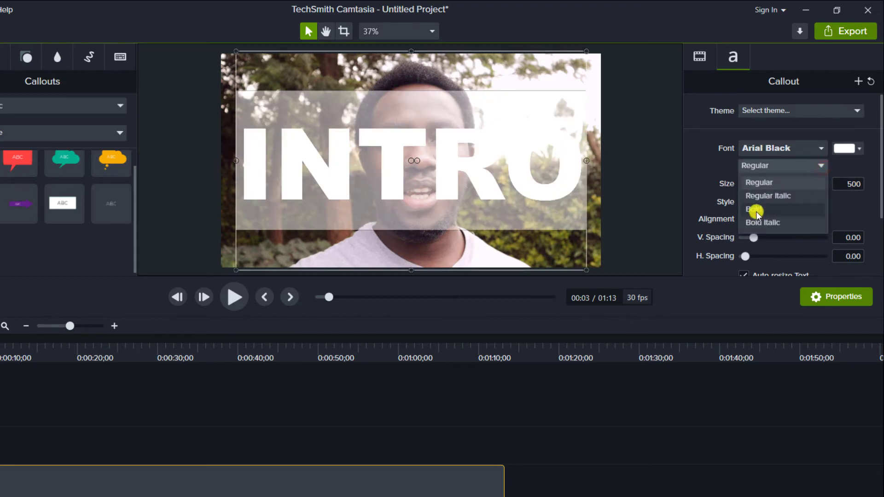
left_click(769, 210)
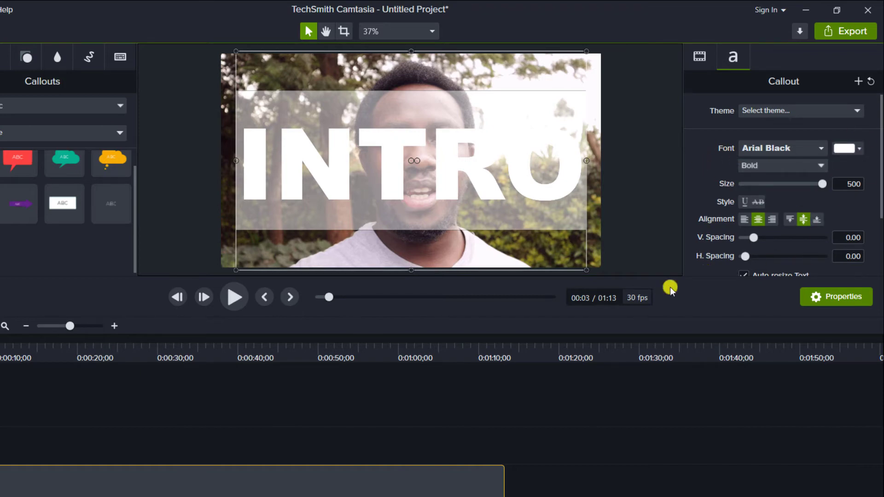
Step: Set Track 2's track matte to Alpha so the video shows only through the INTRO letters
left_click(430, 457)
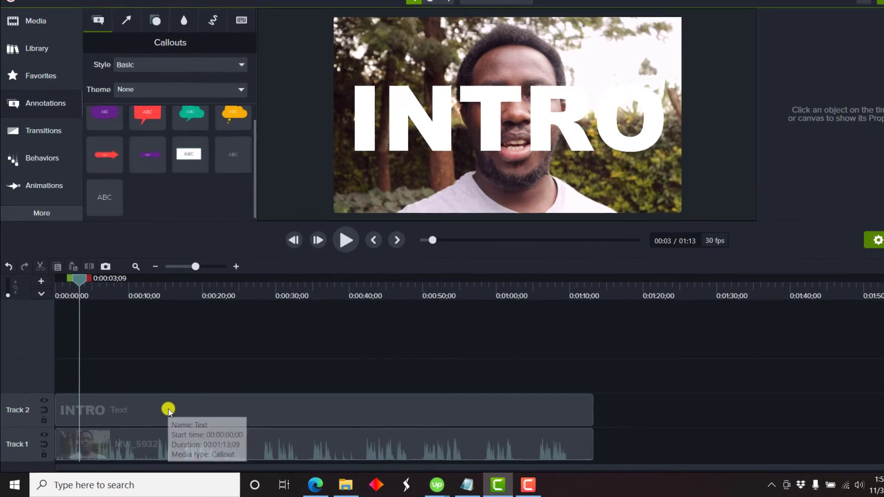
left_click(168, 410)
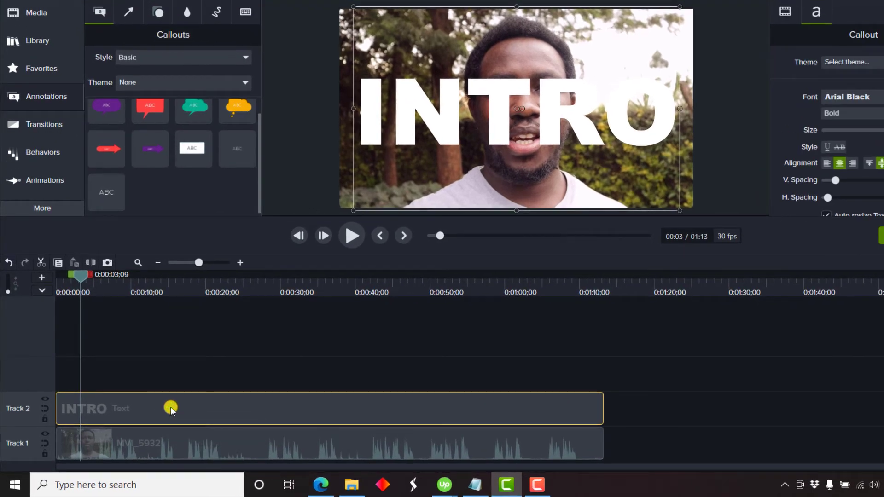
left_click(49, 402)
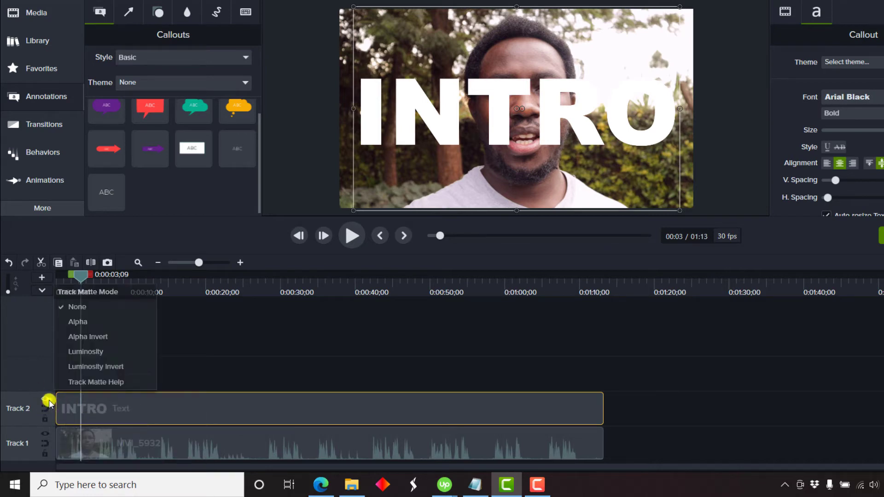
left_click(112, 322)
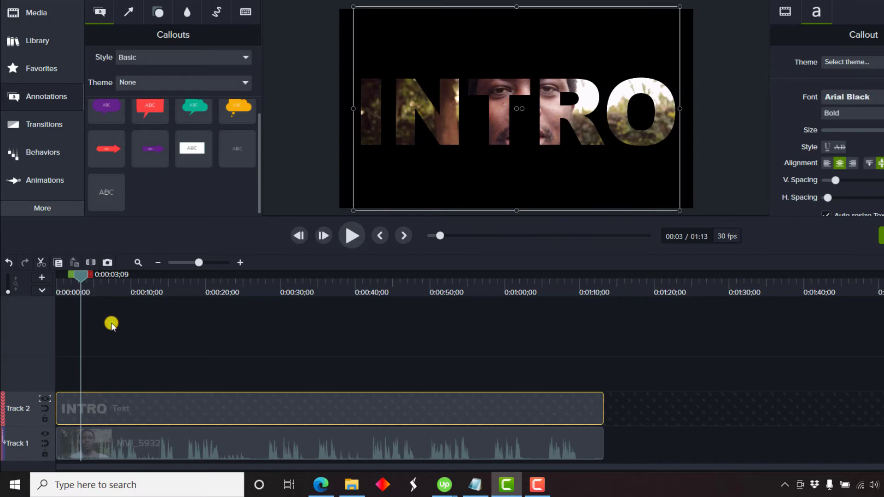
left_click(244, 348)
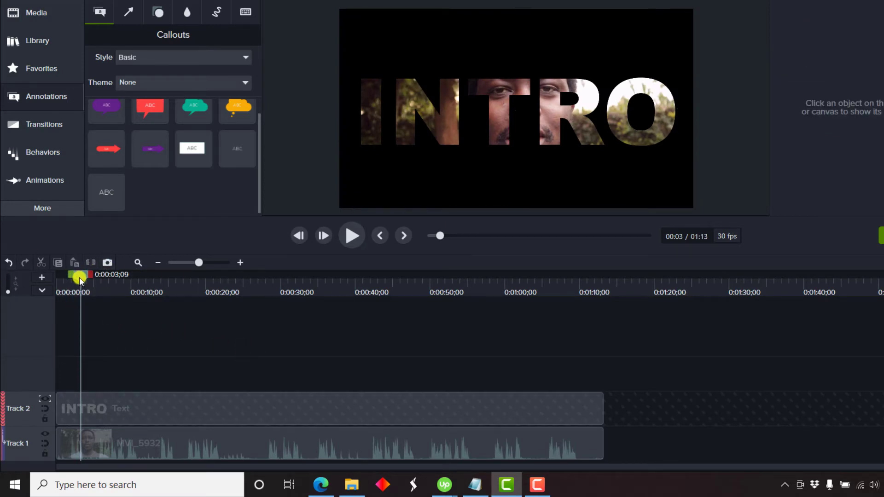
left_click_drag(79, 278, 97, 303)
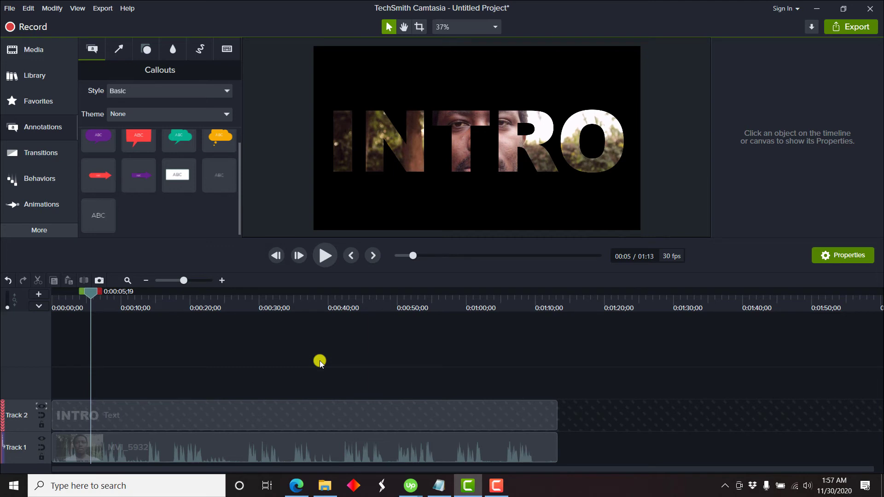
Step: Apply the Pop Up behavior to the INTRO clip and preview its entrance from the start
left_click(41, 184)
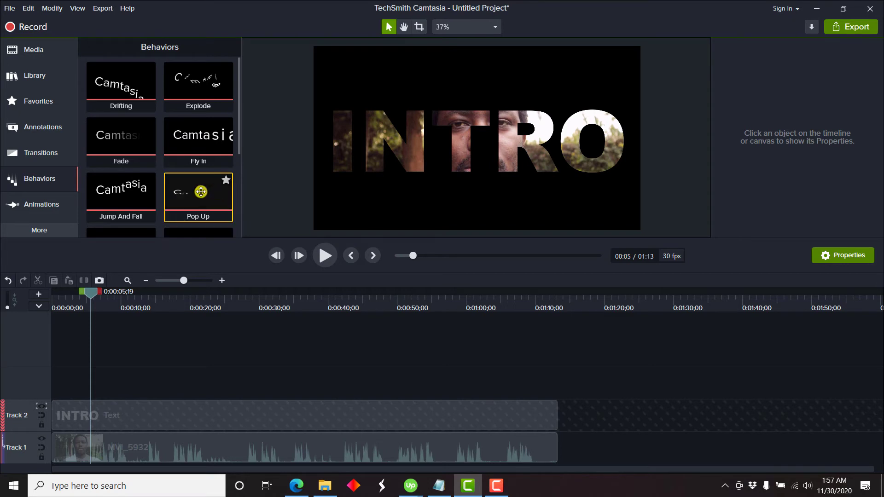
left_click_drag(201, 191, 123, 406)
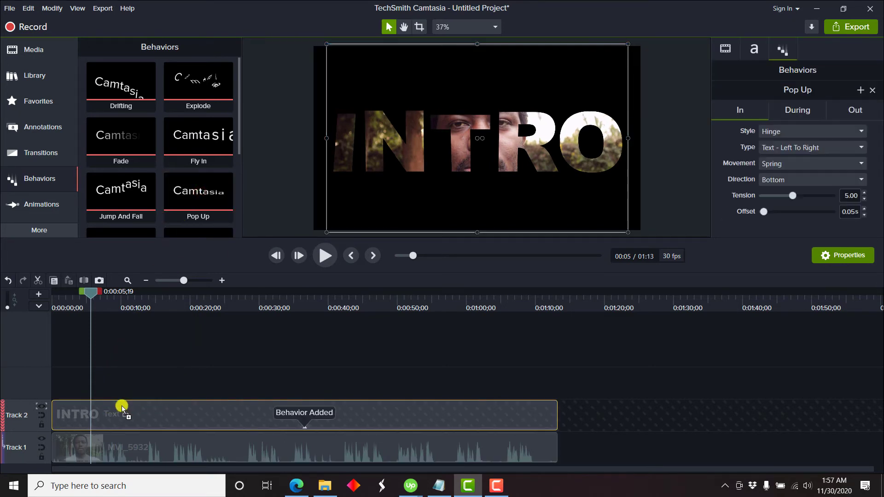
left_click(350, 259)
left_click(286, 357)
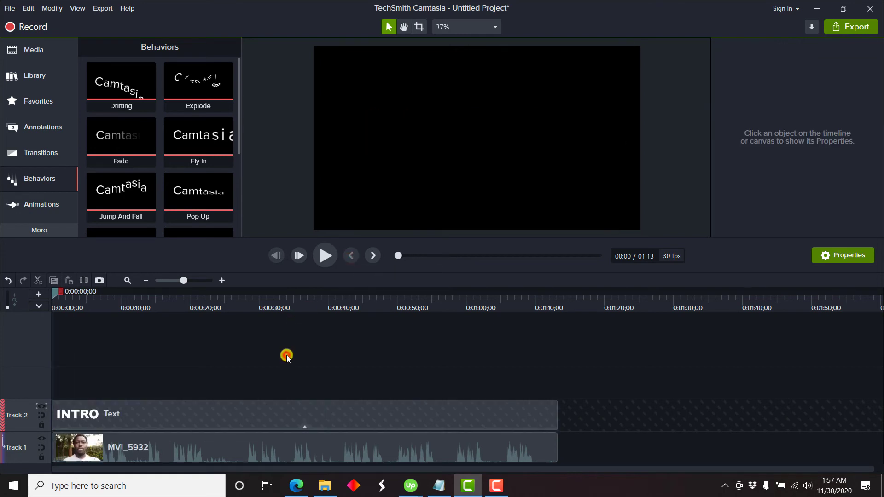
key("space")
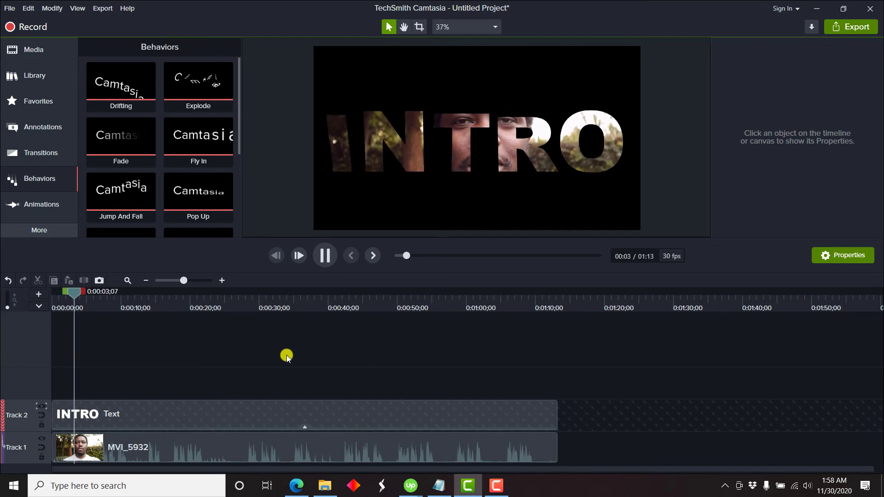
left_click(332, 260)
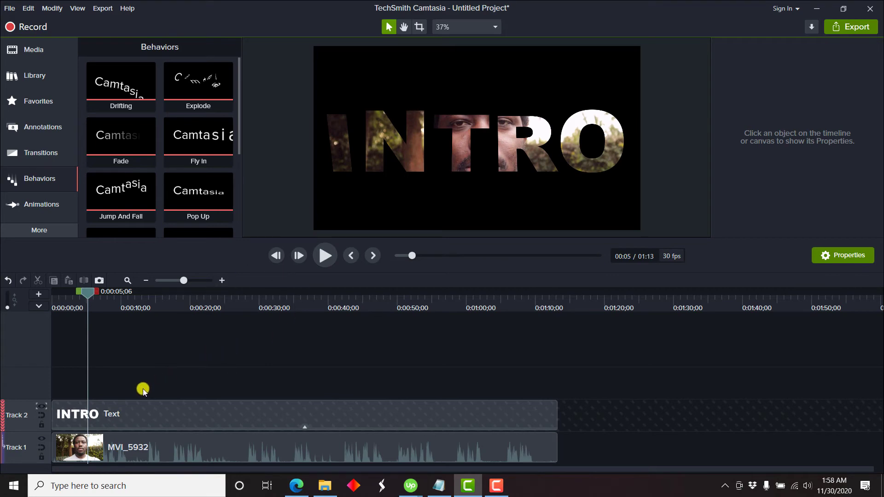
Step: Group the INTRO text and MVI_5932 video clips into Group 1
left_click_drag(142, 388, 145, 453)
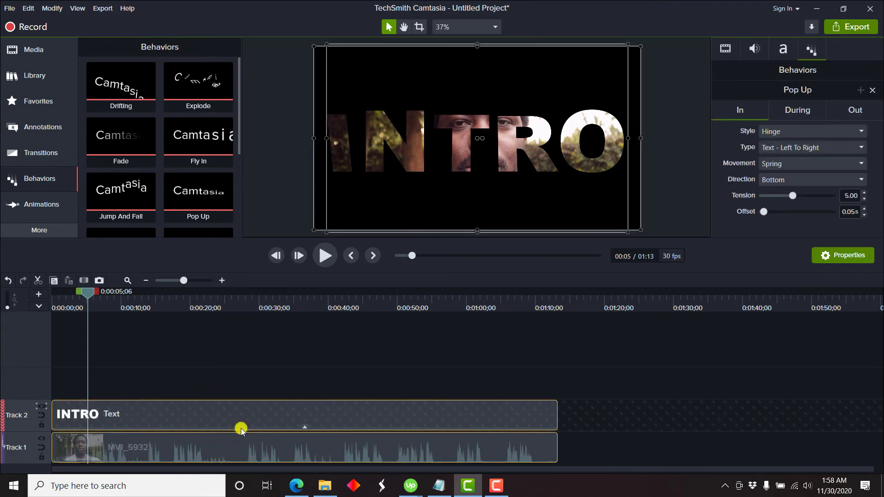
right_click(177, 409)
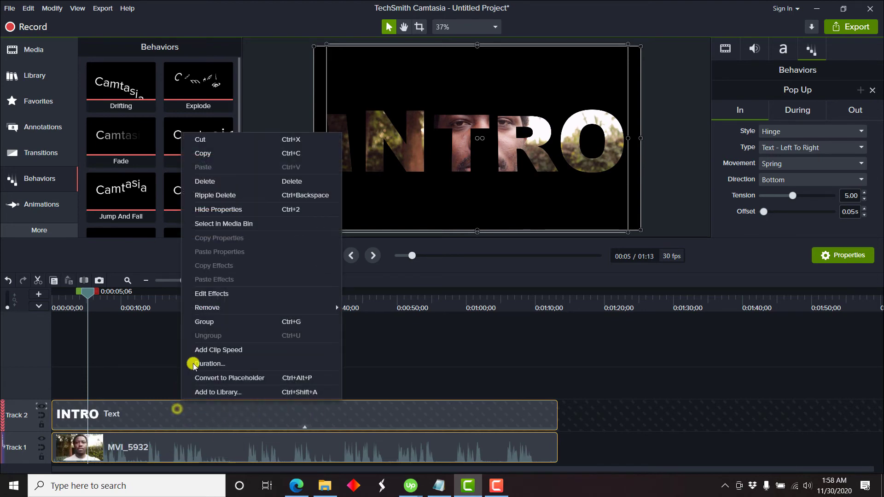
left_click(220, 322)
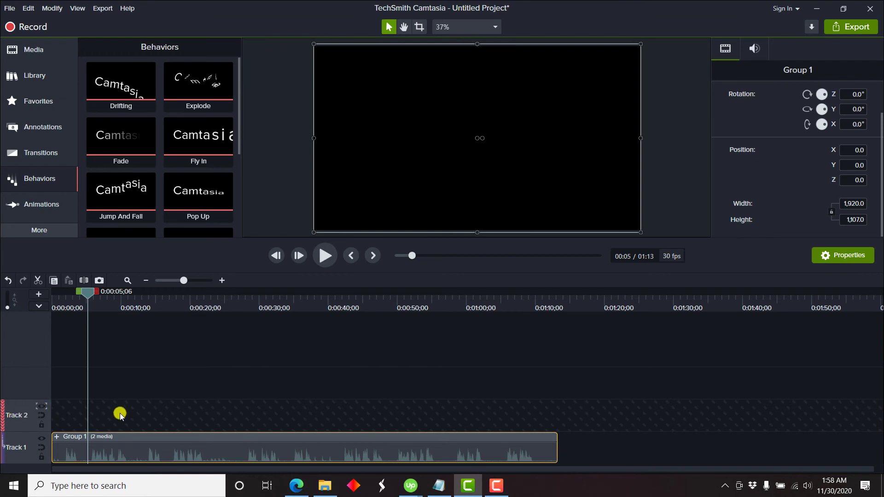
Step: Set the emptied Track 2's Track Matte Mode to None
left_click(39, 407)
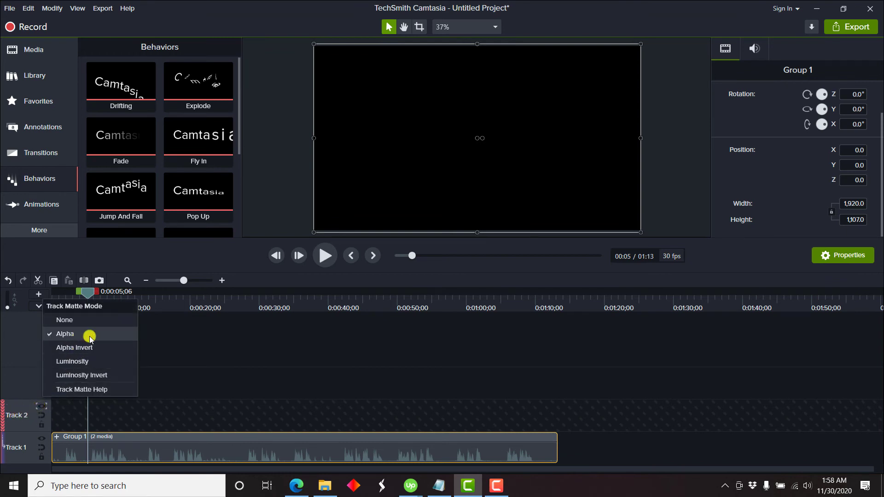
left_click(84, 321)
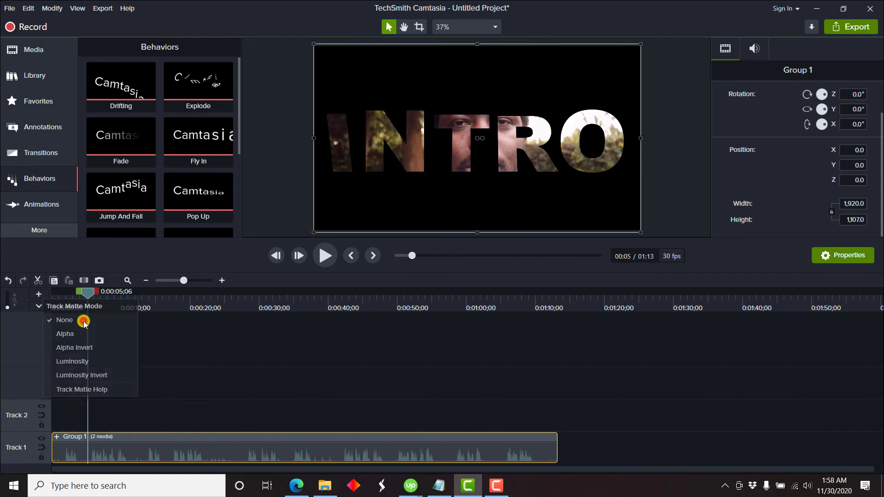
left_click(215, 352)
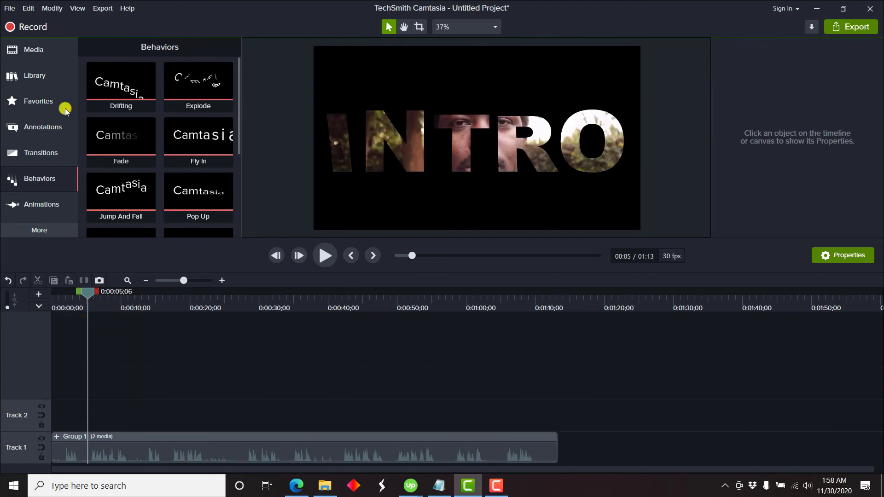